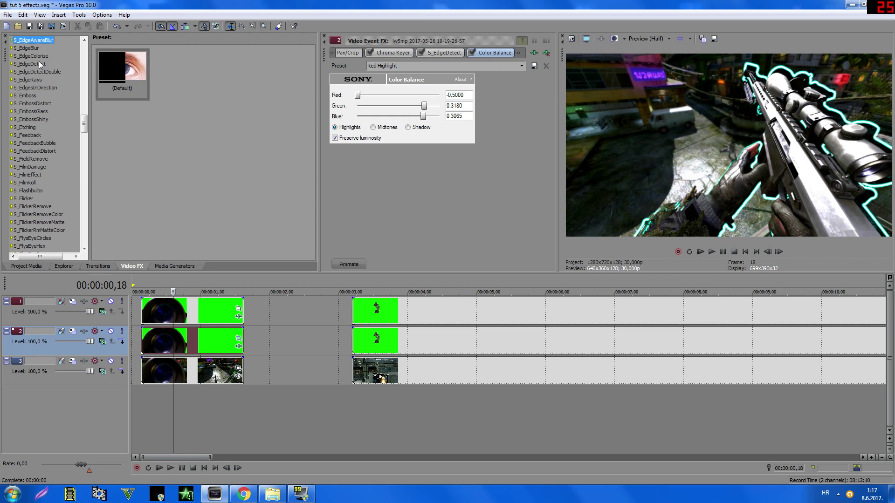
- Add S_EmbossGlass with preset 1 to the middle track's first clip, place it between S_EdgeDetect and Color Balance, and preview other frames
{"action": "left_click", "coordinate": [29, 113]}
{"action": "left_click_drag", "start_coordinate": [178, 80], "coordinate": [176, 347]}
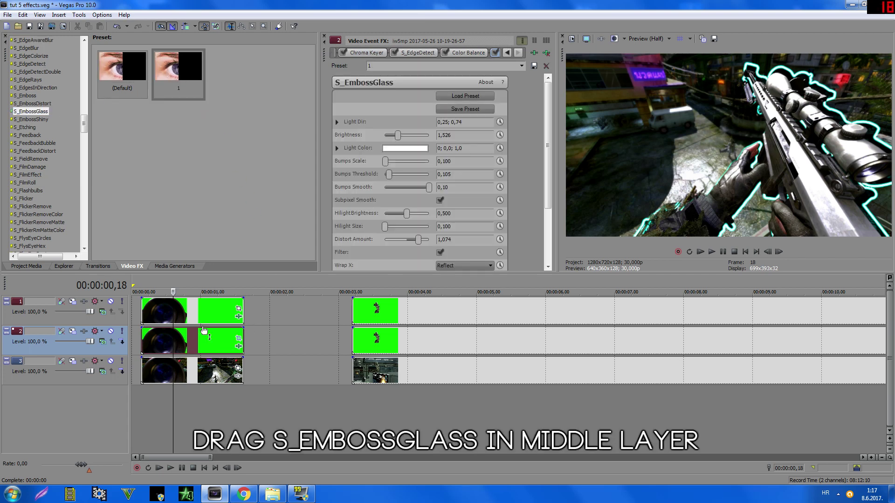
{"action": "left_click", "coordinate": [214, 321]}
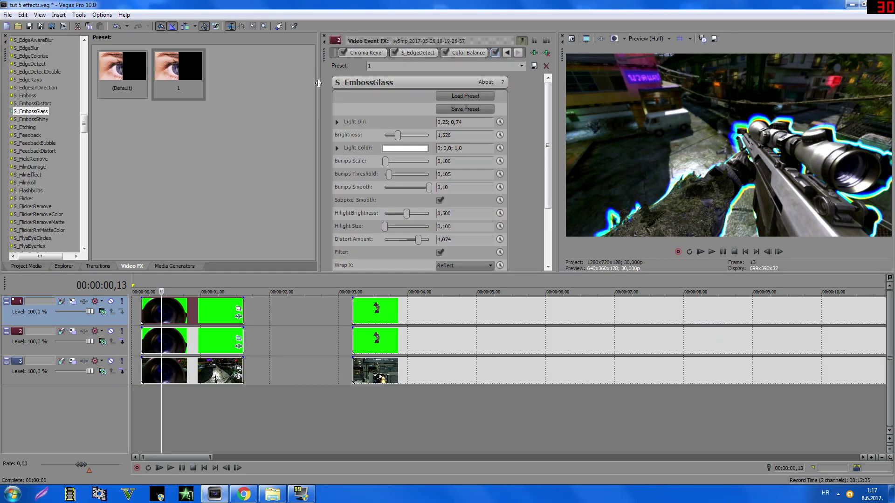
{"action": "left_click_drag", "start_coordinate": [219, 34], "coordinate": [105, 31]}
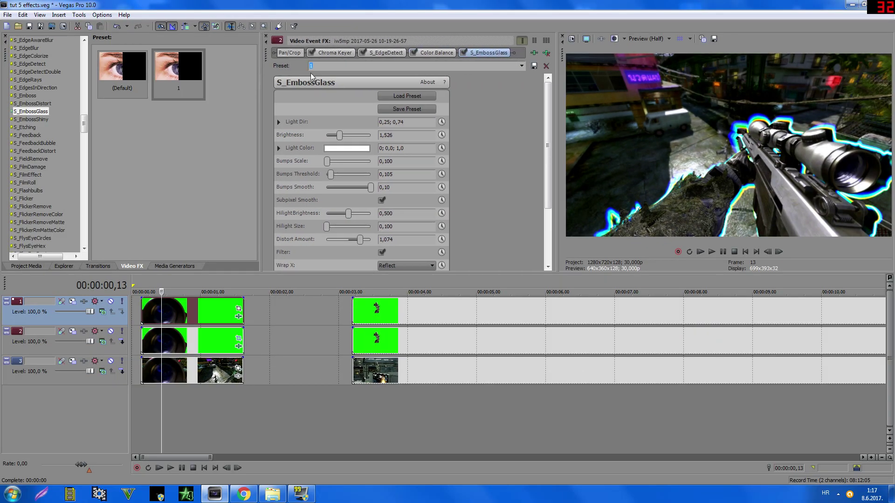
{"action": "left_click_drag", "start_coordinate": [485, 53], "coordinate": [406, 57]}
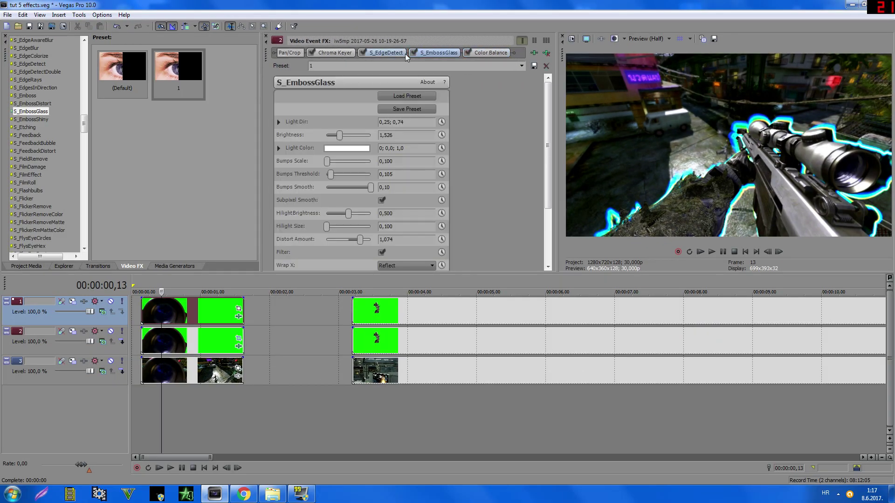
{"action": "left_click", "coordinate": [208, 340]}
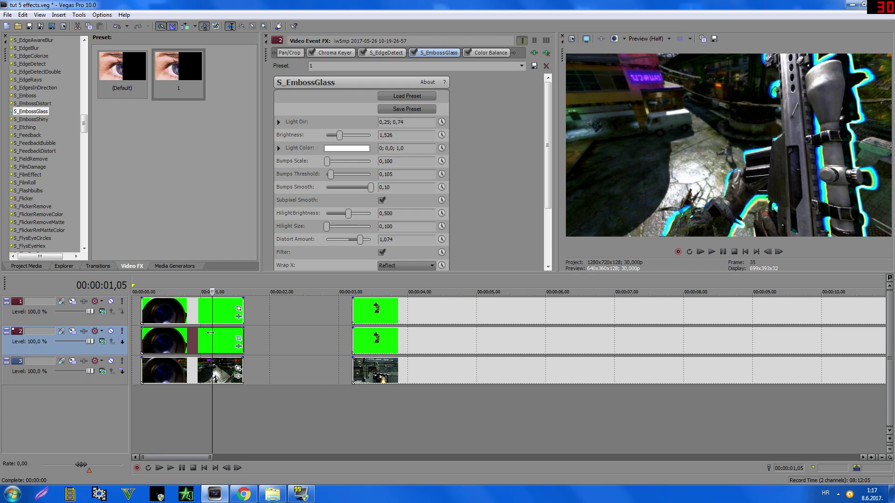
{"action": "key", "text": "Left"}
{"action": "key", "text": "Left"}
{"action": "key", "text": "Left"}
{"action": "key", "text": "Left"}
{"action": "key", "text": "Left"}
{"action": "key", "text": "Left"}
{"action": "key", "text": "Left"}
{"action": "key", "text": "Left"}
{"action": "key", "text": "Left"}
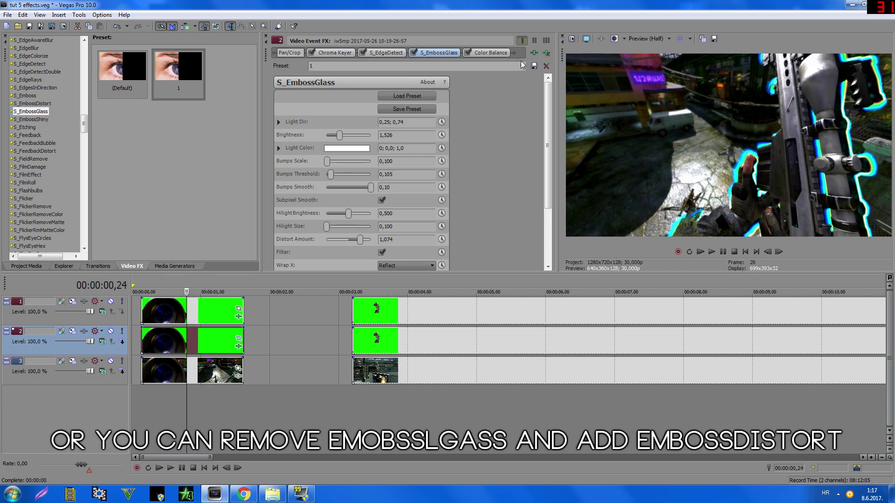
- Replace S_EmbossGlass on the middle-track clip with the default S_EmbossDistort, placed just before Color Balance in the effect chain
{"action": "left_click", "coordinate": [546, 54]}
{"action": "left_click", "coordinate": [47, 104]}
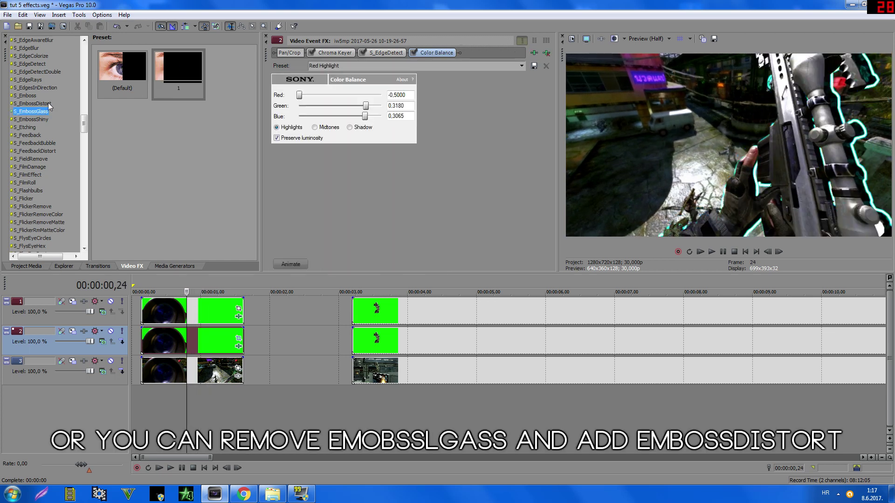
{"action": "left_click_drag", "start_coordinate": [47, 103], "coordinate": [214, 344]}
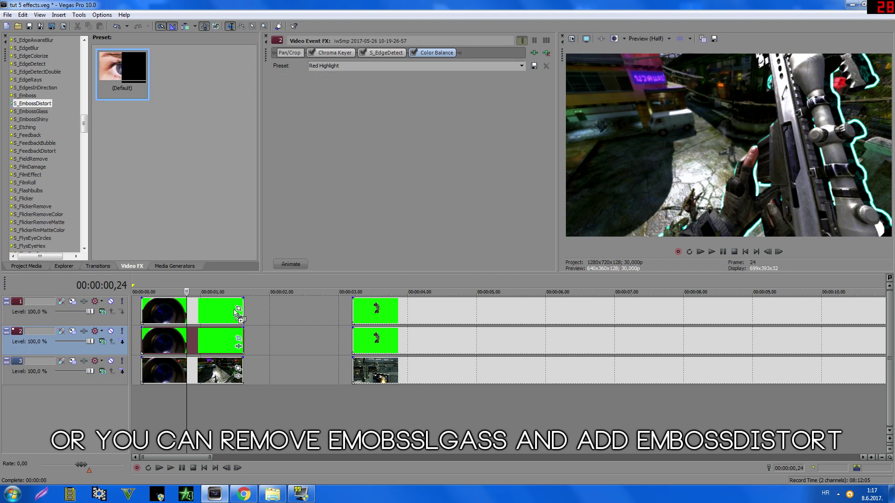
{"action": "left_click_drag", "start_coordinate": [489, 57], "coordinate": [429, 53]}
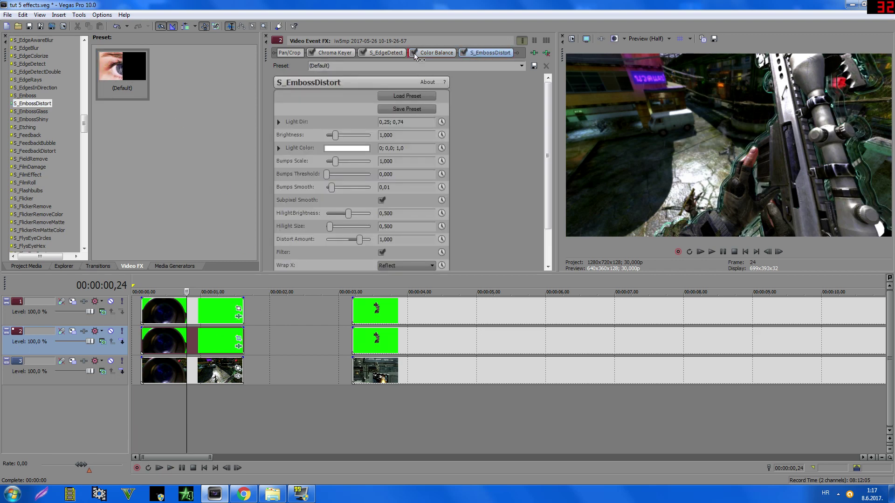
- Preview the clip around frame 16 and recolor the outline orange in Color Balance: red 0,4430, green about 0,18, blue -0,5000
{"action": "left_click", "coordinate": [175, 346]}
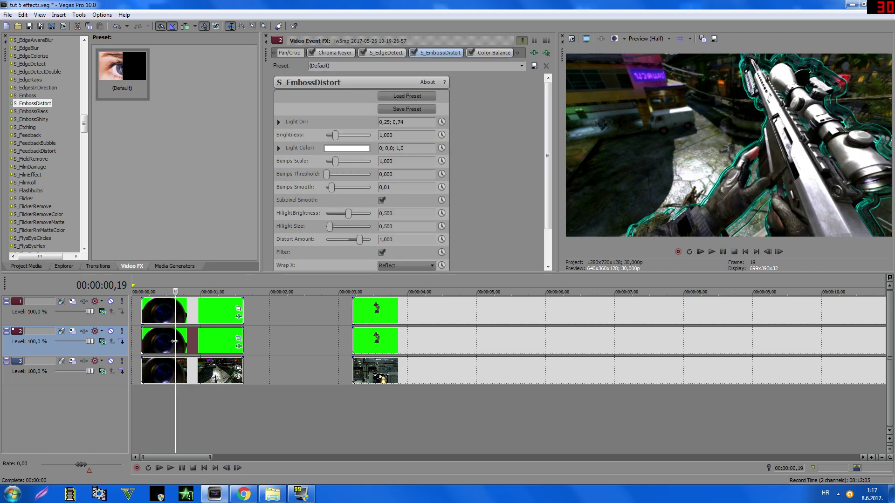
{"action": "key", "text": "Left"}
{"action": "key", "text": "Left"}
{"action": "key", "text": "Left"}
{"action": "left_click", "coordinate": [488, 54]}
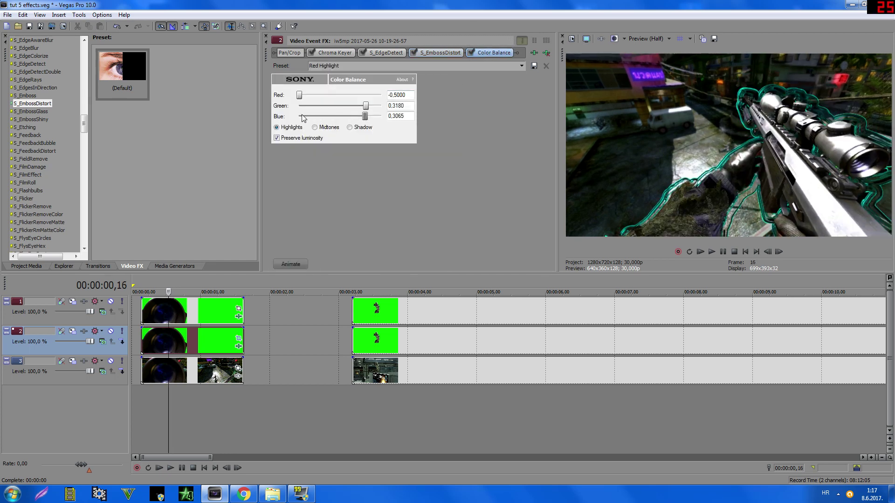
{"action": "mouse_move", "coordinate": [366, 106]}
{"action": "left_mouse_down"}
{"action": "mouse_move", "coordinate": [302, 105]}
{"action": "mouse_move", "coordinate": [376, 96]}
{"action": "mouse_move", "coordinate": [327, 117]}
{"action": "mouse_move", "coordinate": [300, 116]}
{"action": "mouse_move", "coordinate": [350, 107]}
{"action": "left_mouse_up"}
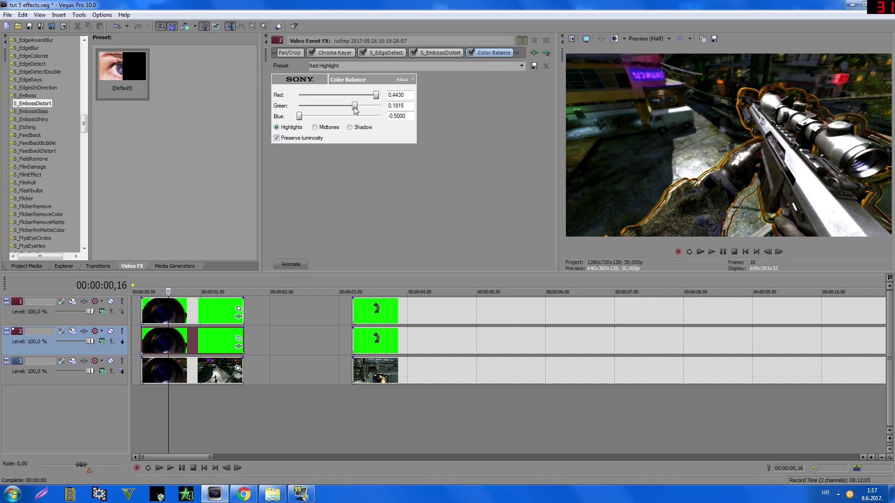
{"action": "left_click", "coordinate": [203, 340]}
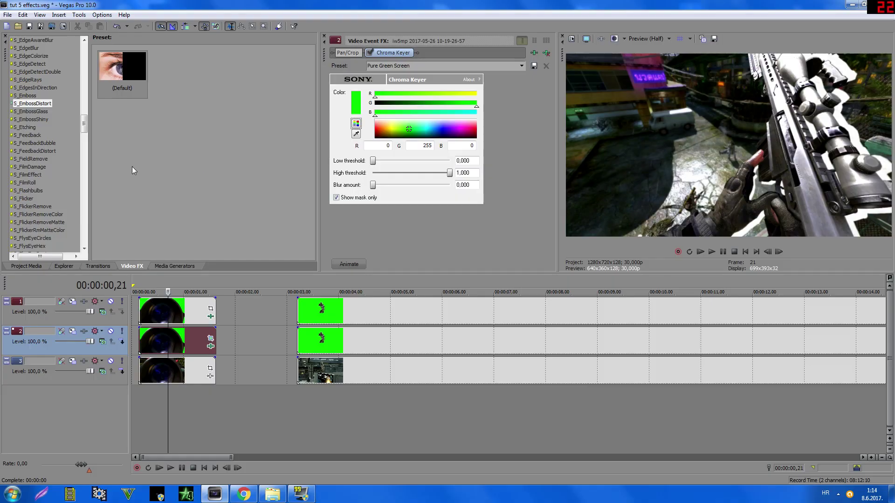
- Apply the default S_EmbossDistort preset to the middle track's first clip, after its Chroma Keyer
{"action": "left_click_drag", "start_coordinate": [122, 74], "coordinate": [194, 341]}
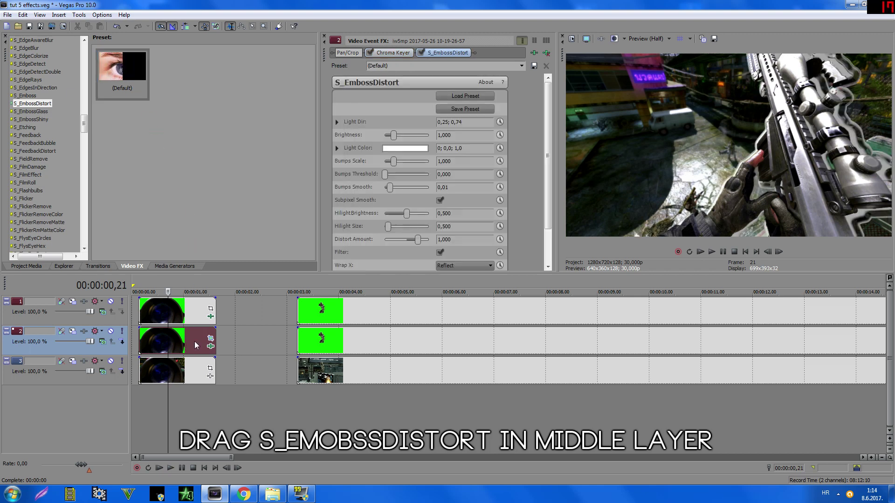
- Try red and blue (252; 1,0; 1,0) as the S_EmbossDistort light color and return it to white
{"action": "left_click", "coordinate": [407, 152]}
{"action": "left_click", "coordinate": [413, 180]}
{"action": "left_click_drag", "start_coordinate": [413, 180], "coordinate": [445, 170]}
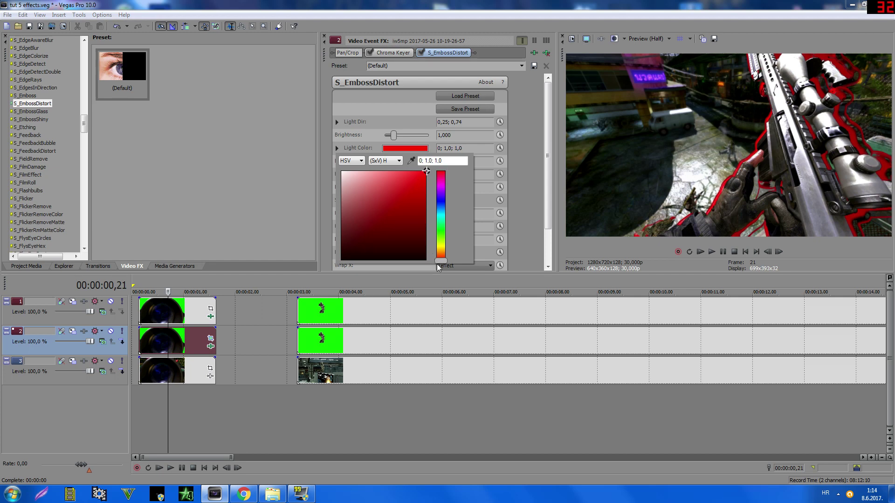
{"action": "mouse_move", "coordinate": [440, 260]}
{"action": "left_mouse_down"}
{"action": "mouse_move", "coordinate": [444, 178]}
{"action": "mouse_move", "coordinate": [446, 200]}
{"action": "left_mouse_up"}
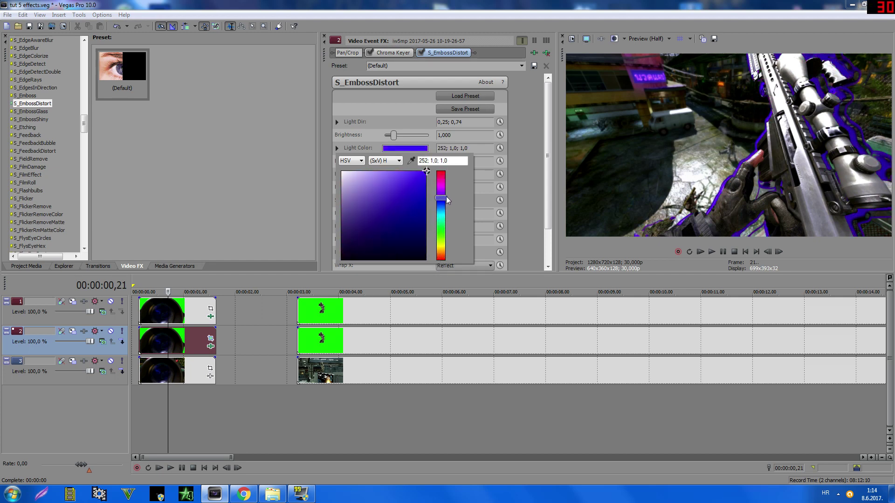
{"action": "left_click", "coordinate": [529, 170]}
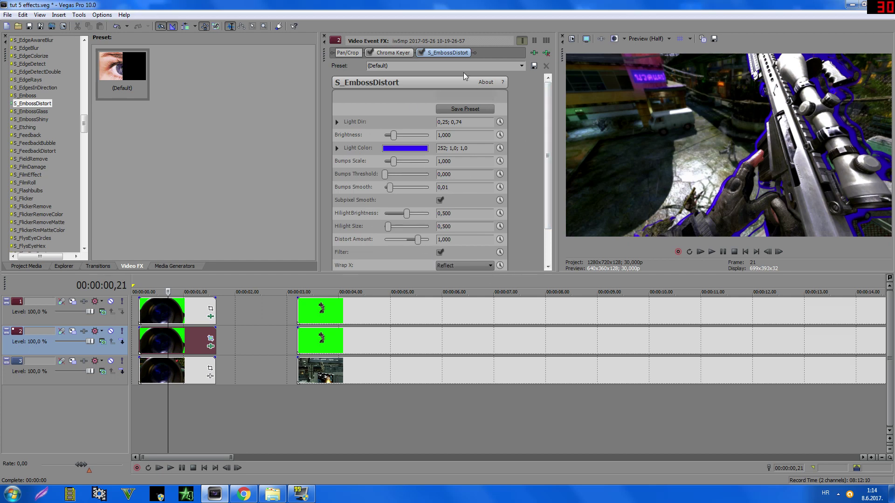
{"action": "left_click", "coordinate": [424, 149]}
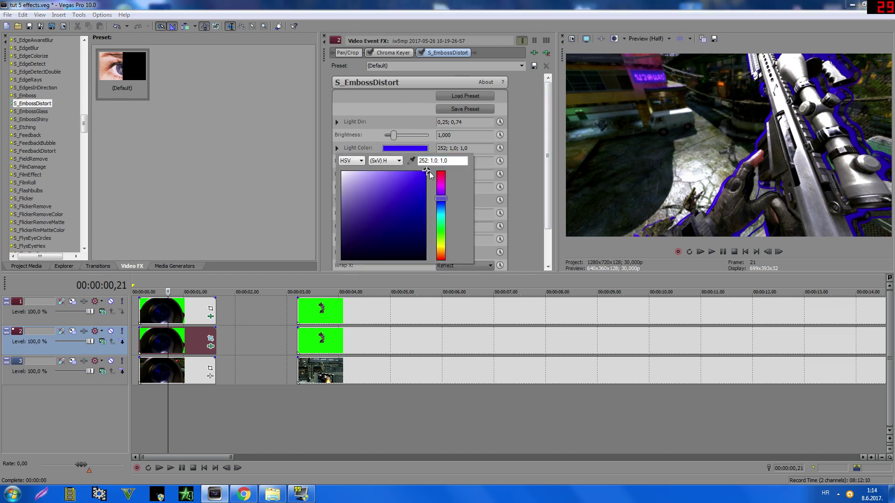
{"action": "left_click_drag", "start_coordinate": [426, 172], "coordinate": [296, 145]}
{"action": "left_click", "coordinate": [45, 81]}
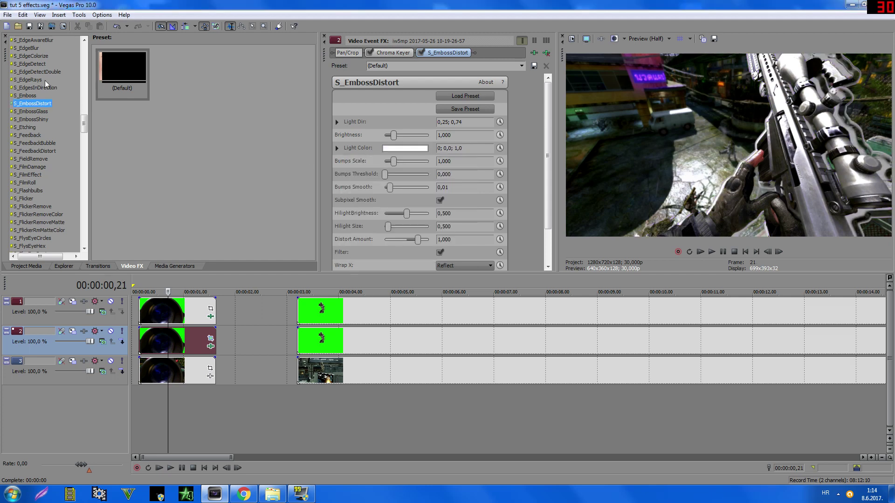
{"action": "type", "text": "co"}
{"action": "left_click", "coordinate": [29, 71]}
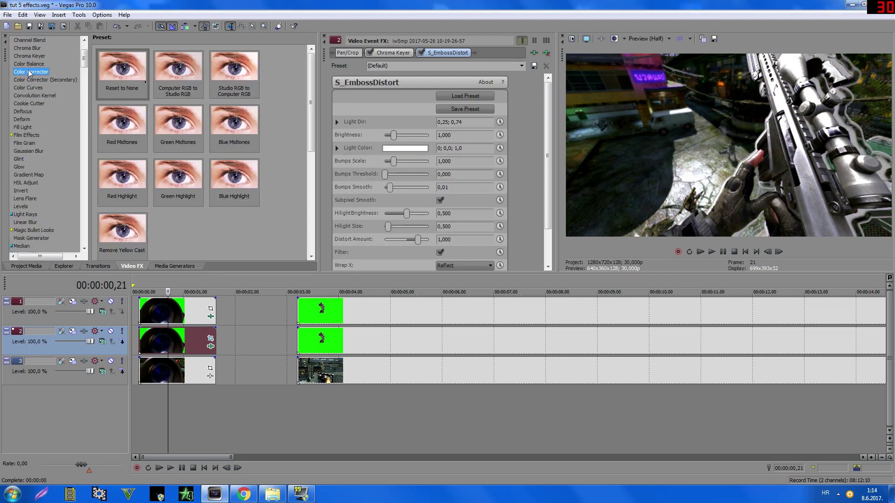
{"action": "left_click_drag", "start_coordinate": [122, 177], "coordinate": [182, 335]}
{"action": "left_click", "coordinate": [545, 54]}
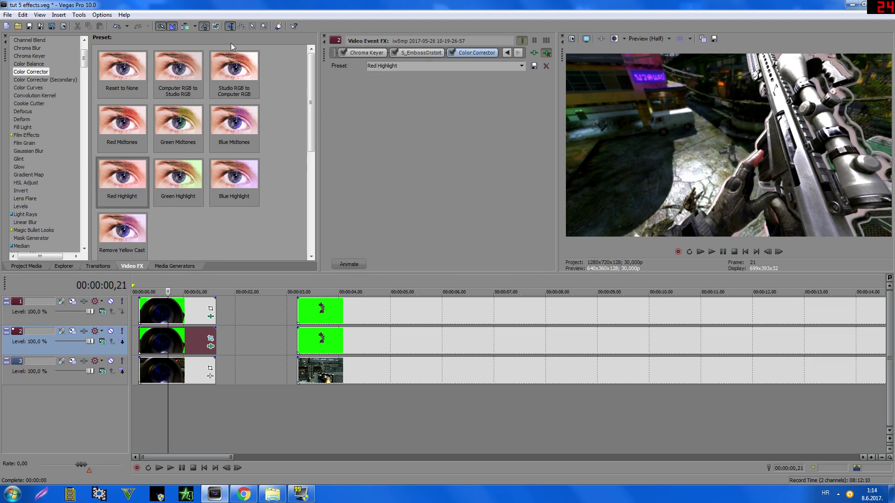
- Add the Red Highlight Color Balance preset to the middle-track clip and set red 0,5000, green 0,1190 and blue -0,5000
{"action": "key", "text": "Up"}
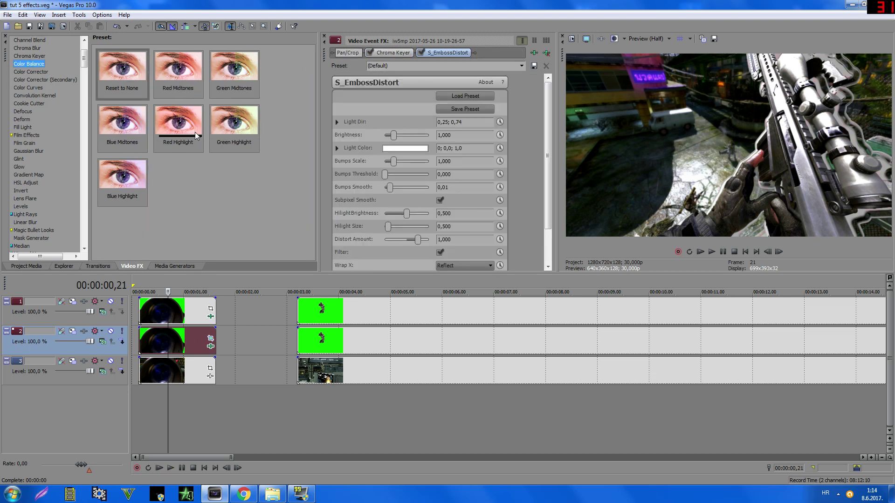
{"action": "left_click_drag", "start_coordinate": [195, 136], "coordinate": [329, 198]}
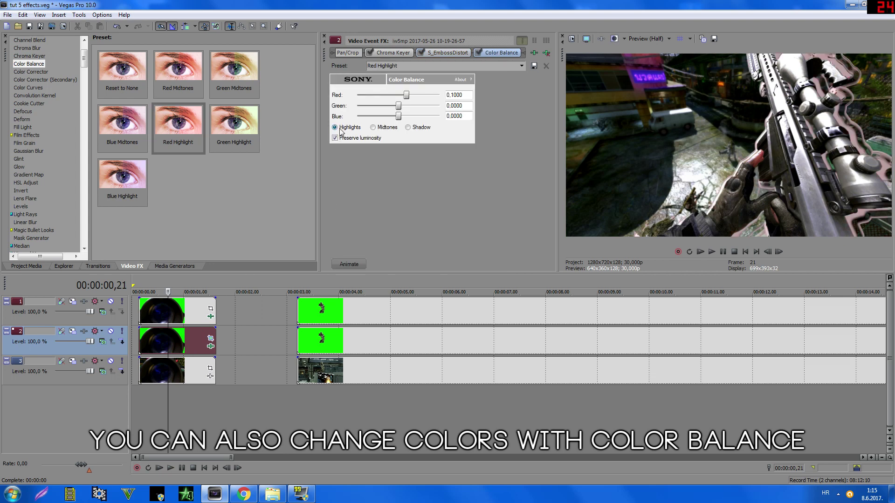
{"action": "left_click_drag", "start_coordinate": [393, 117], "coordinate": [483, 97]}
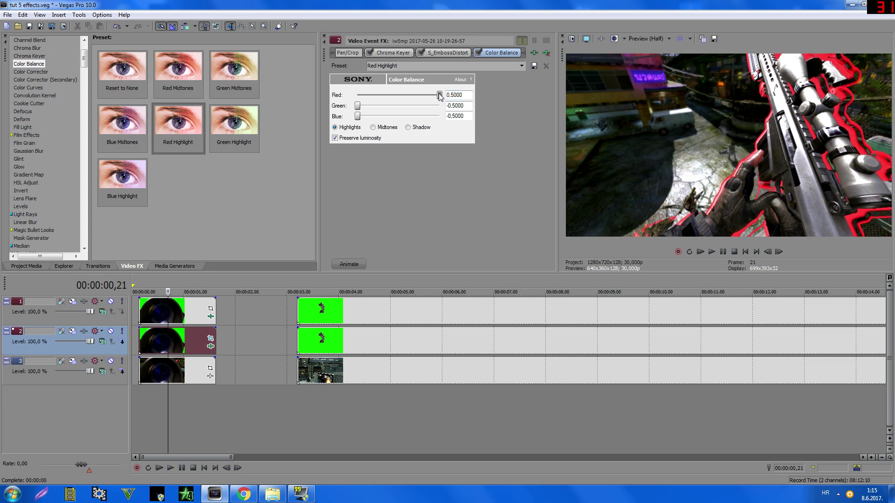
{"action": "left_click_drag", "start_coordinate": [358, 106], "coordinate": [408, 109]}
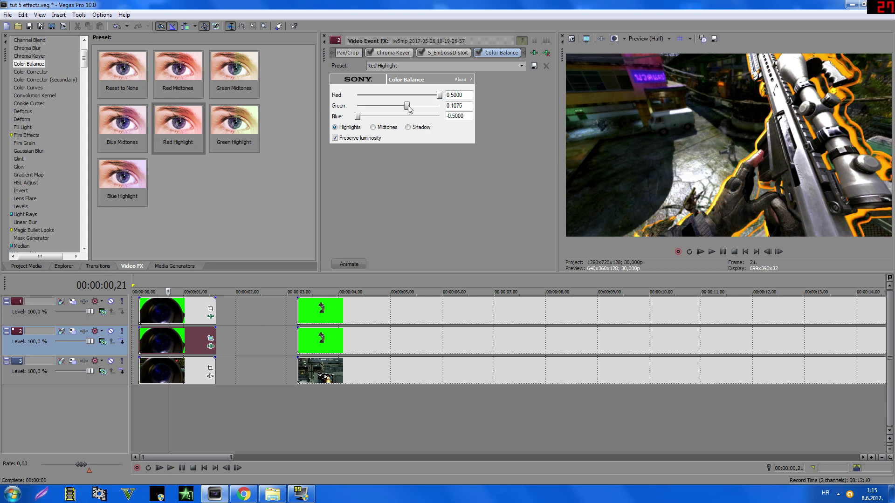
- Preview the clip near frame 47 and tune S_EmbossDistort: Bumps Scale below 0,316, Bumps Threshold 0,105, Bumps Smooth around 0,03
{"action": "scroll", "coordinate": [186, 331], "scroll_direction": "up", "scroll_amount": 2}
{"action": "left_click", "coordinate": [266, 335]}
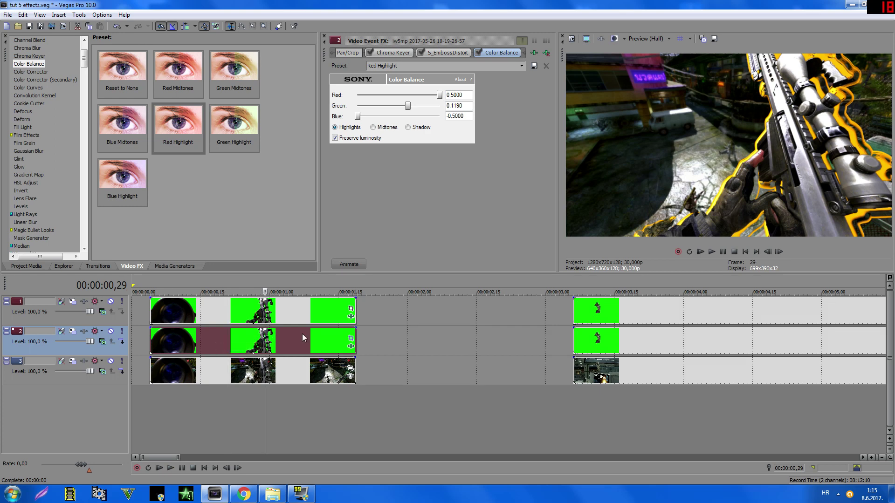
{"action": "left_click", "coordinate": [316, 334]}
{"action": "left_click", "coordinate": [347, 334]}
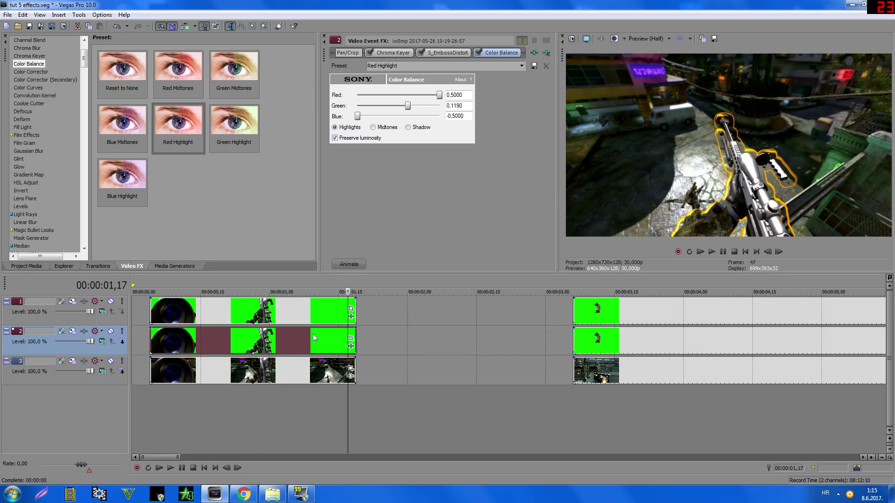
{"action": "left_click", "coordinate": [449, 53]}
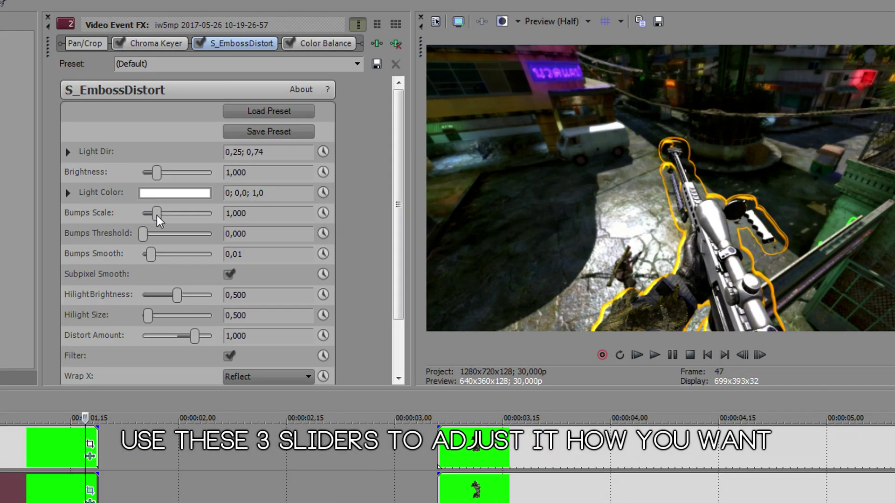
{"action": "left_click_drag", "start_coordinate": [158, 222], "coordinate": [165, 256]}
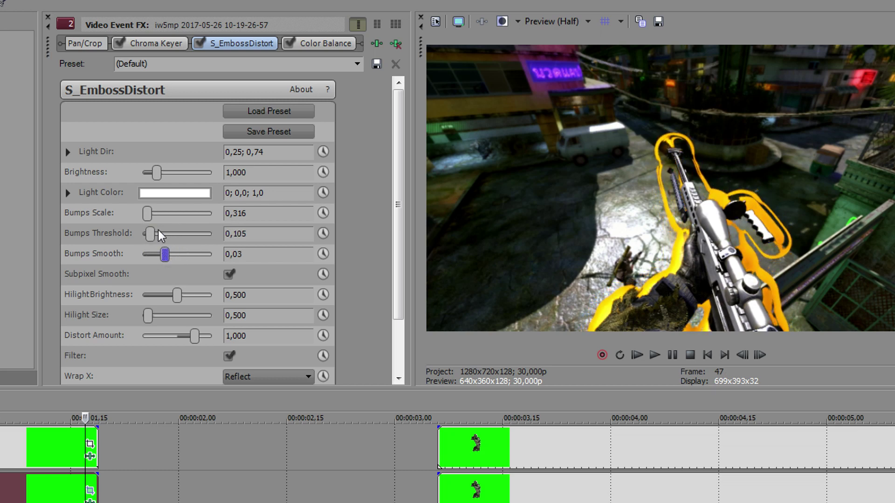
{"action": "mouse_move", "coordinate": [148, 214]}
{"action": "left_mouse_down"}
{"action": "mouse_move", "coordinate": [195, 213]}
{"action": "mouse_move", "coordinate": [145, 214]}
{"action": "left_mouse_up"}
{"action": "mouse_move", "coordinate": [158, 260]}
{"action": "left_mouse_down"}
{"action": "mouse_move", "coordinate": [166, 265]}
{"action": "mouse_move", "coordinate": [155, 264]}
{"action": "left_mouse_up"}
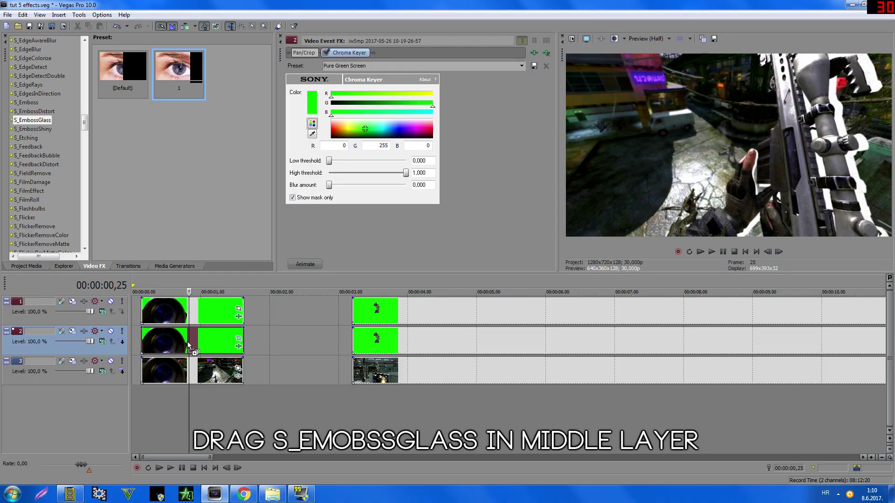
- Apply S_EmbossGlass preset 1 to the middle-track clip and enlarge the effects area to expose all its parameters
{"action": "left_click_drag", "start_coordinate": [187, 343], "coordinate": [188, 343]}
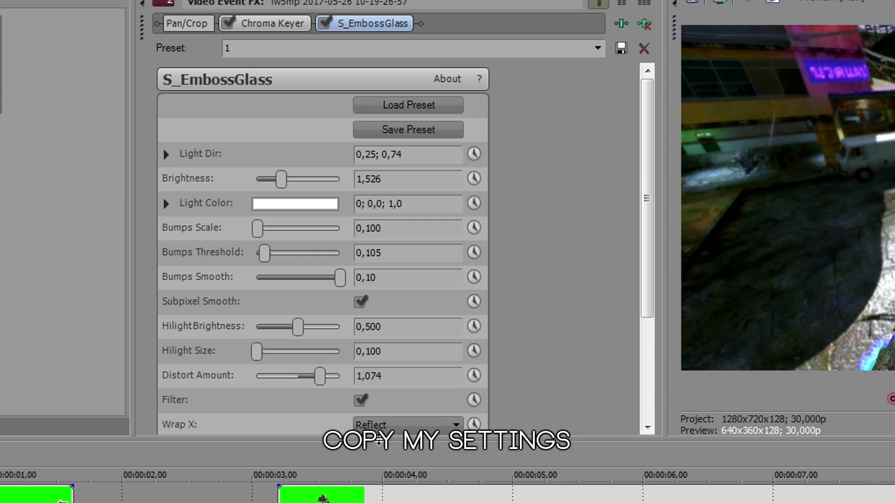
{"action": "left_click_drag", "start_coordinate": [405, 274], "coordinate": [406, 355]}
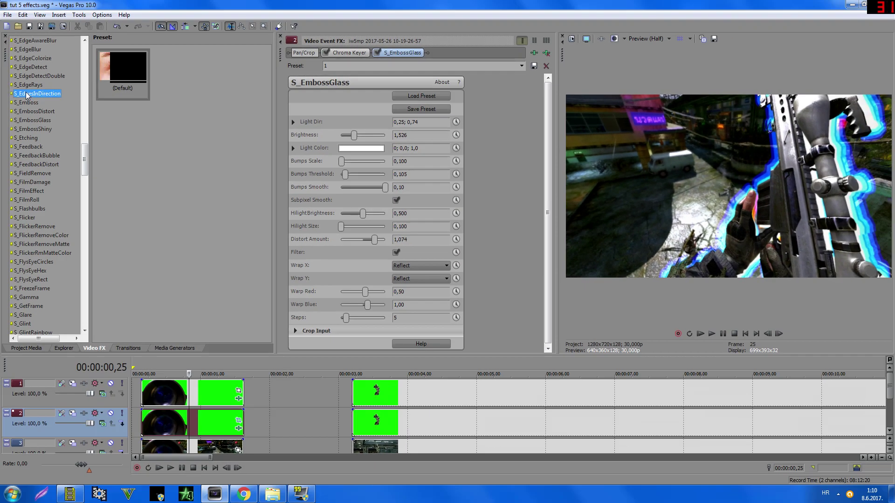
- Add the Red Highlight Color Balance preset to the S_EmbossGlass clip on the middle track and set red 0,3805, green -0,5000 and blue -0,0570
{"action": "type", "text": "co"}
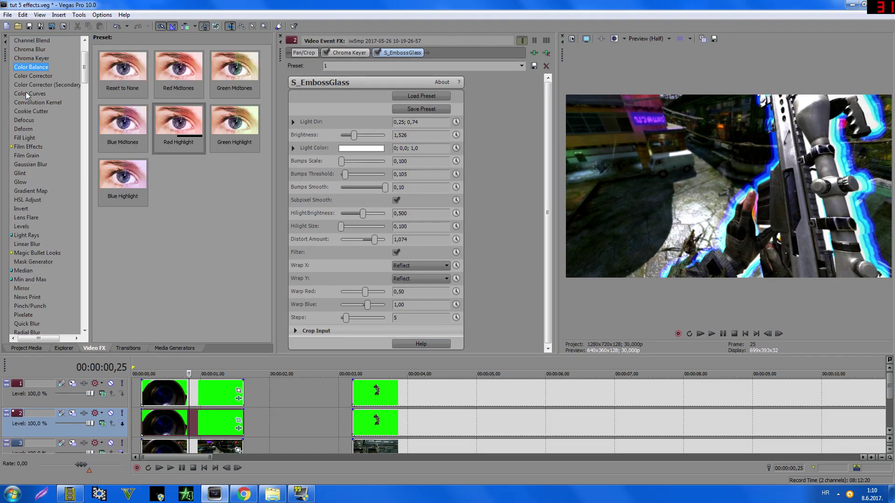
{"action": "left_click_drag", "start_coordinate": [178, 123], "coordinate": [183, 428]}
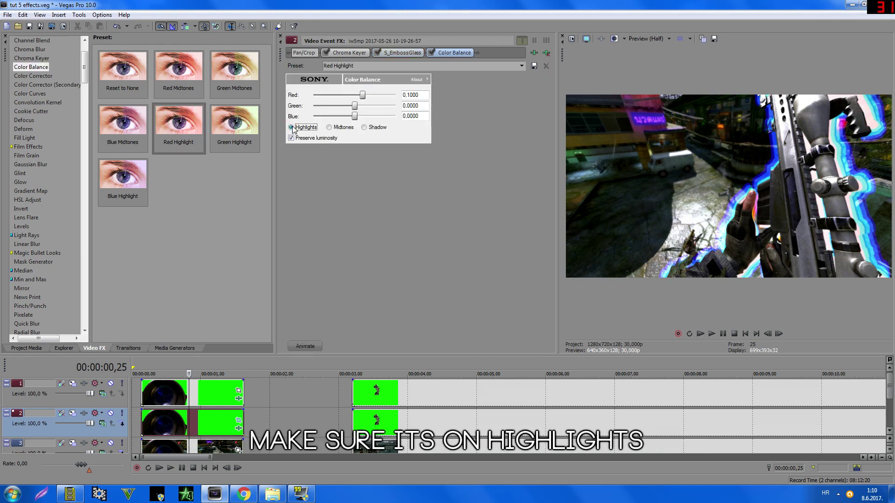
{"action": "left_click", "coordinate": [342, 117]}
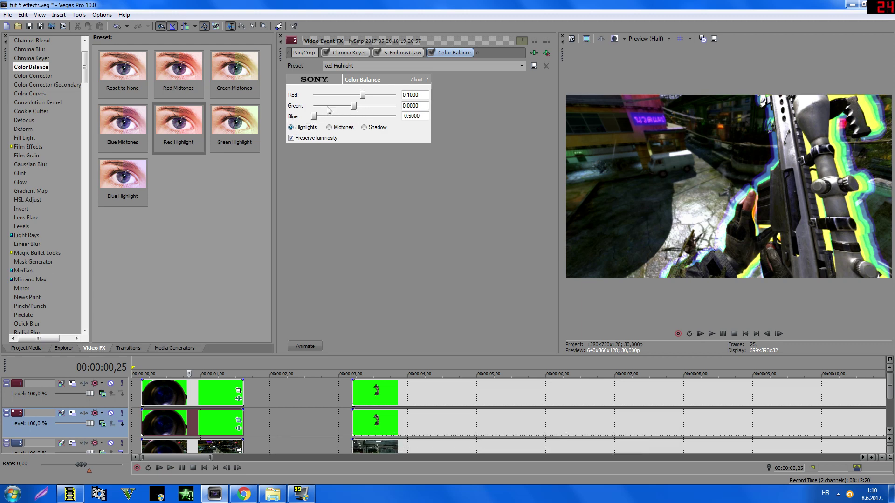
{"action": "left_click", "coordinate": [327, 106]}
{"action": "mouse_move", "coordinate": [375, 99]}
{"action": "left_mouse_down"}
{"action": "mouse_move", "coordinate": [398, 98]}
{"action": "mouse_move", "coordinate": [313, 98]}
{"action": "mouse_move", "coordinate": [379, 109]}
{"action": "mouse_move", "coordinate": [308, 114]}
{"action": "mouse_move", "coordinate": [357, 116]}
{"action": "mouse_move", "coordinate": [349, 111]}
{"action": "mouse_move", "coordinate": [386, 96]}
{"action": "mouse_move", "coordinate": [323, 105]}
{"action": "mouse_move", "coordinate": [379, 104]}
{"action": "left_mouse_up"}
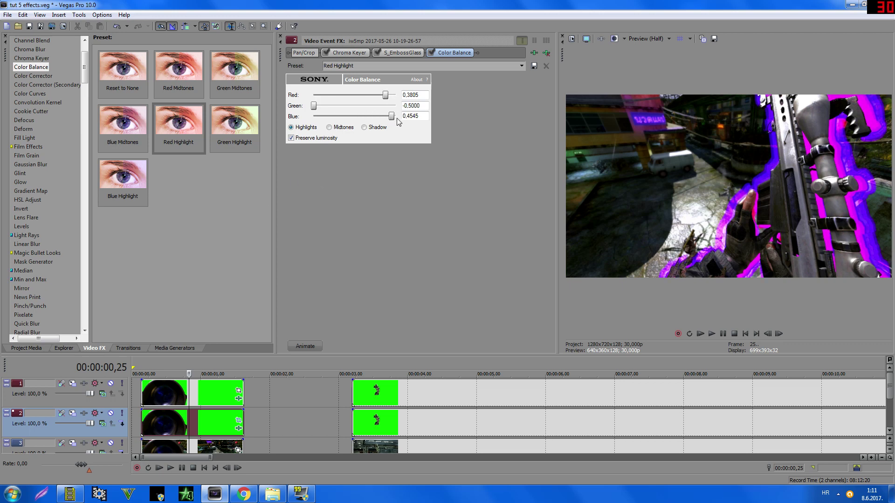
{"action": "left_click_drag", "start_coordinate": [373, 116], "coordinate": [350, 116]}
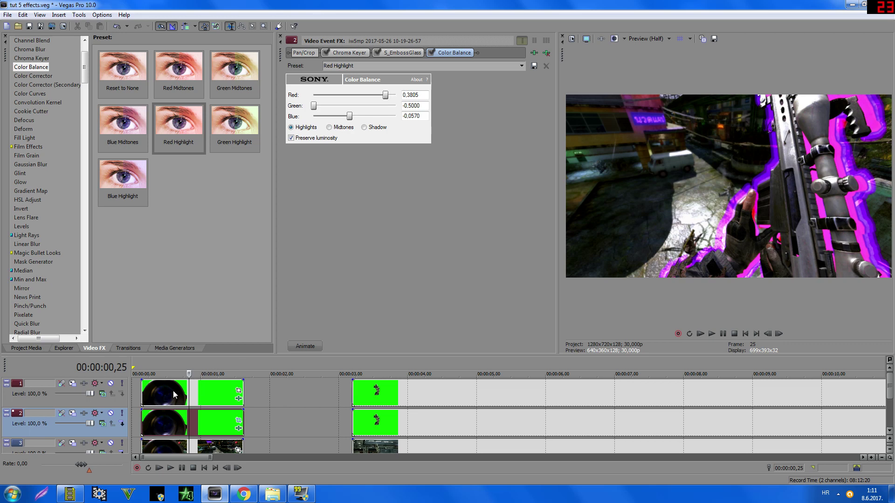
{"action": "left_click", "coordinate": [173, 394]}
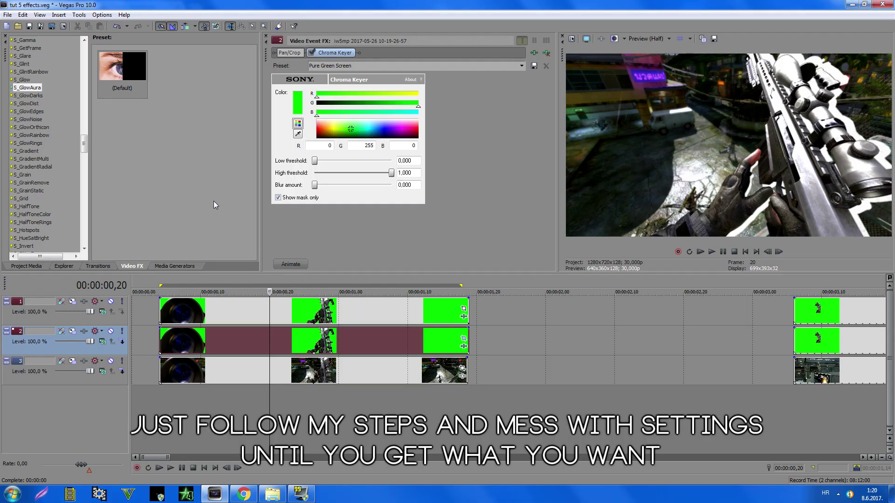
- Apply the default S_GlowAura preset to the middle-track clip and set its Color to yellow-green (76; 1,0; 1,0)
{"action": "left_click_drag", "start_coordinate": [134, 89], "coordinate": [278, 338]}
{"action": "left_click", "coordinate": [408, 338]}
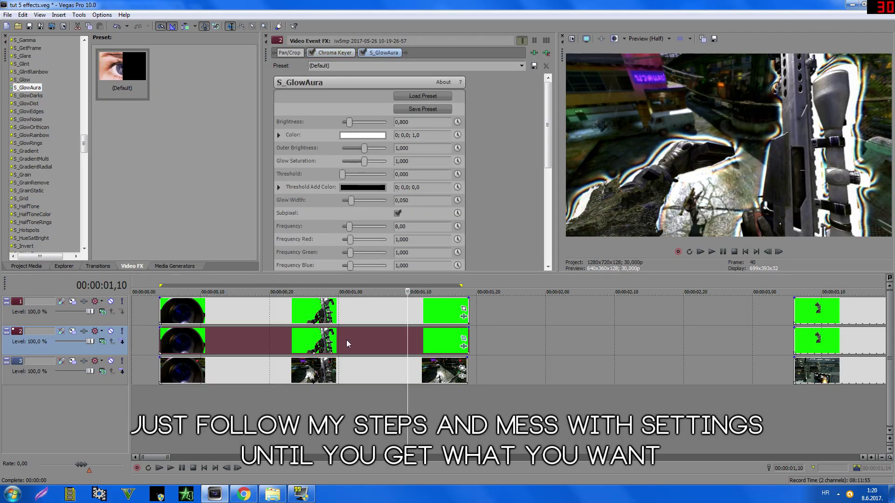
{"action": "left_click", "coordinate": [318, 340]}
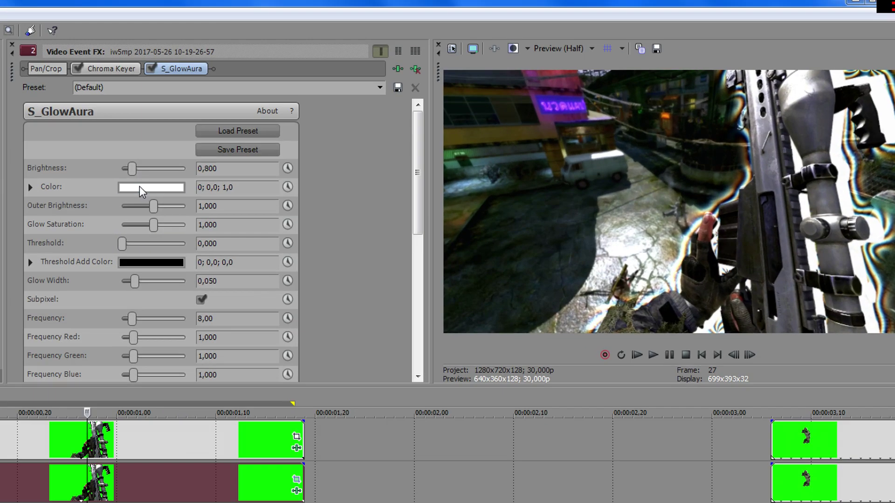
{"action": "left_click", "coordinate": [139, 188]}
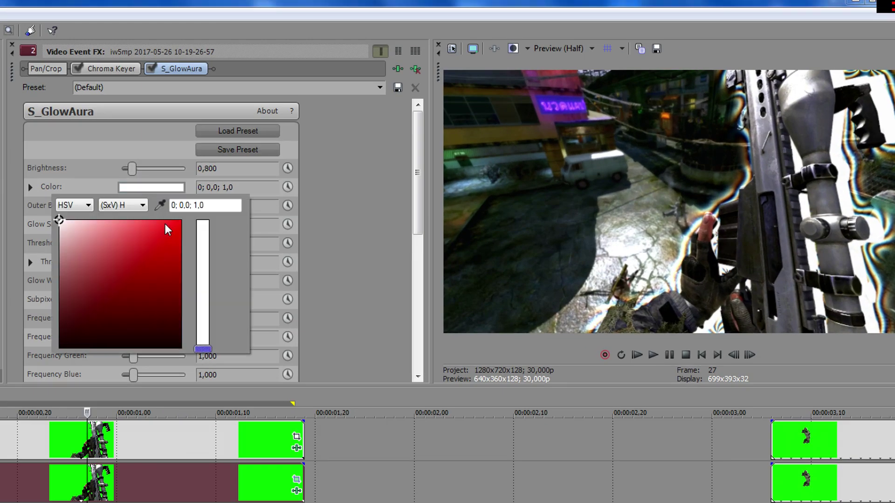
{"action": "mouse_move", "coordinate": [57, 222]}
{"action": "left_mouse_down"}
{"action": "mouse_move", "coordinate": [139, 233]}
{"action": "mouse_move", "coordinate": [182, 219]}
{"action": "left_mouse_up"}
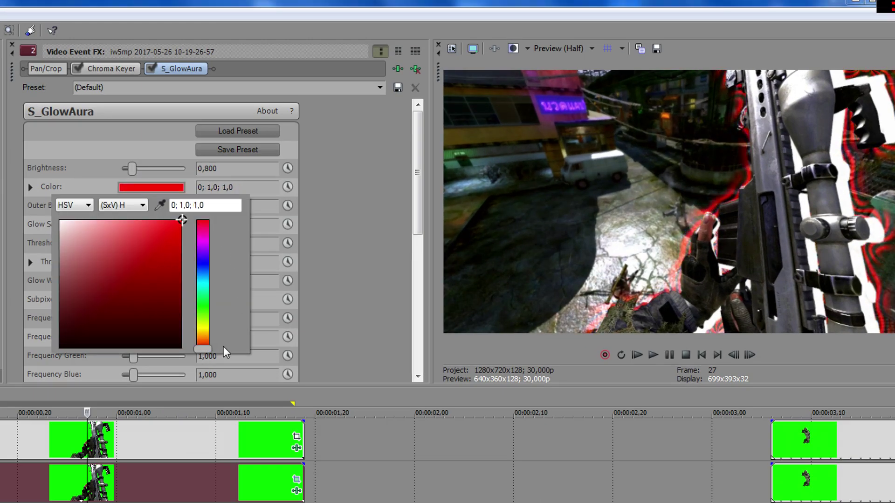
{"action": "left_click_drag", "start_coordinate": [202, 351], "coordinate": [212, 322]}
{"action": "left_click", "coordinate": [1, 483]}
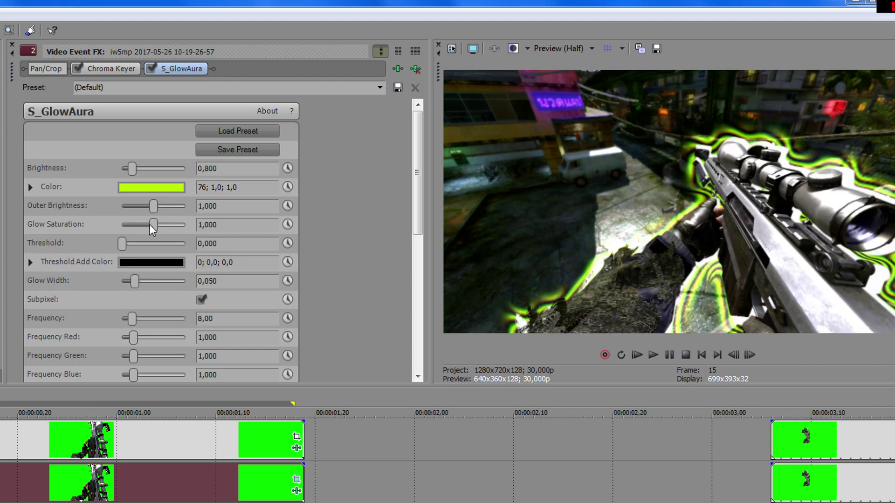
- Set S_GlowAura's Glow Saturation to 1,200, Outer Brightness to 0,526 and Frequency to 17,43
{"action": "mouse_move", "coordinate": [150, 226]}
{"action": "left_mouse_down"}
{"action": "mouse_move", "coordinate": [126, 225]}
{"action": "mouse_move", "coordinate": [171, 228]}
{"action": "mouse_move", "coordinate": [152, 227]}
{"action": "mouse_move", "coordinate": [184, 209]}
{"action": "mouse_move", "coordinate": [129, 208]}
{"action": "mouse_move", "coordinate": [183, 217]}
{"action": "mouse_move", "coordinate": [146, 219]}
{"action": "mouse_move", "coordinate": [148, 226]}
{"action": "left_mouse_up"}
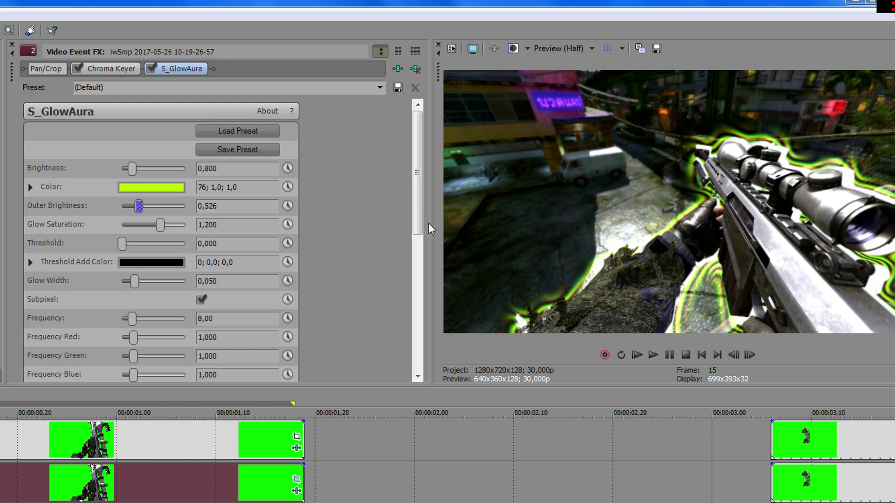
{"action": "scroll", "coordinate": [418, 182], "scroll_direction": "down", "scroll_amount": 3}
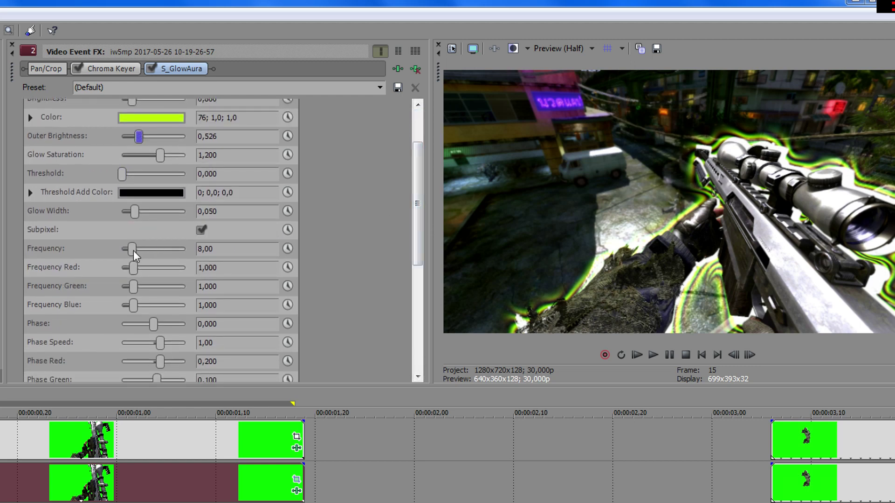
{"action": "mouse_move", "coordinate": [134, 255]}
{"action": "left_mouse_down"}
{"action": "mouse_move", "coordinate": [188, 262]}
{"action": "mouse_move", "coordinate": [170, 251]}
{"action": "mouse_move", "coordinate": [129, 253]}
{"action": "mouse_move", "coordinate": [146, 256]}
{"action": "left_mouse_up"}
- Animate S_GlowAura's Frequency from 5,88 at the clip start to 50,00 at 00:00:01,08 and play the clip to check it
{"action": "left_click", "coordinate": [288, 249]}
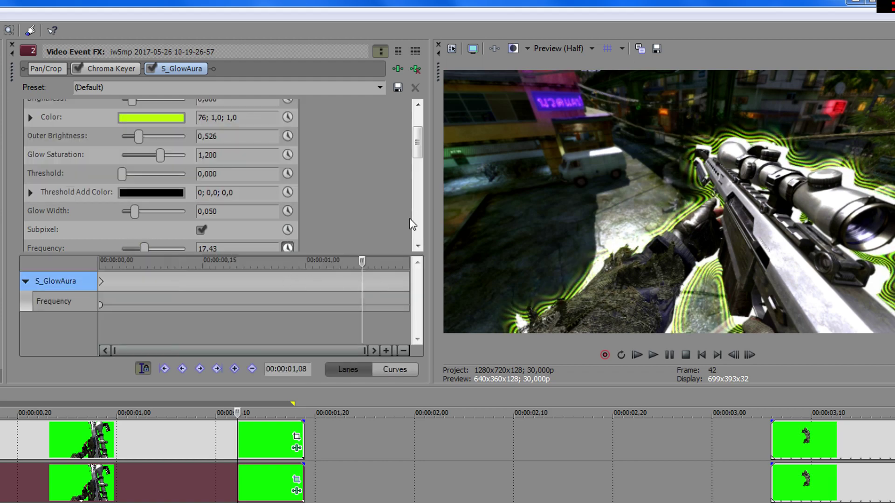
{"action": "left_click", "coordinate": [362, 261]}
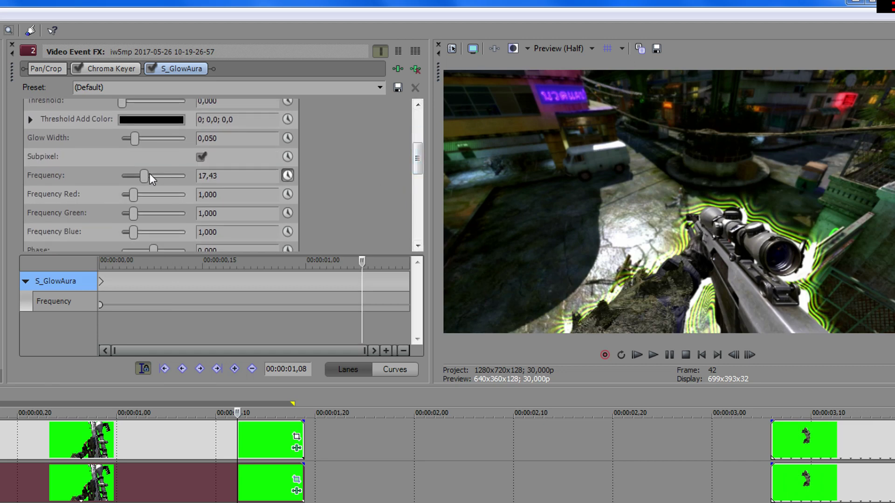
{"action": "left_click_drag", "start_coordinate": [148, 176], "coordinate": [187, 177]}
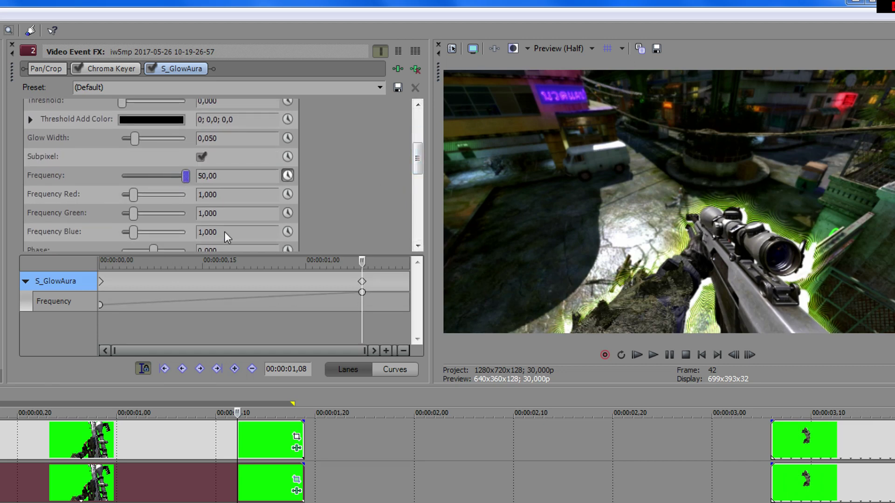
{"action": "left_click", "coordinate": [101, 286]}
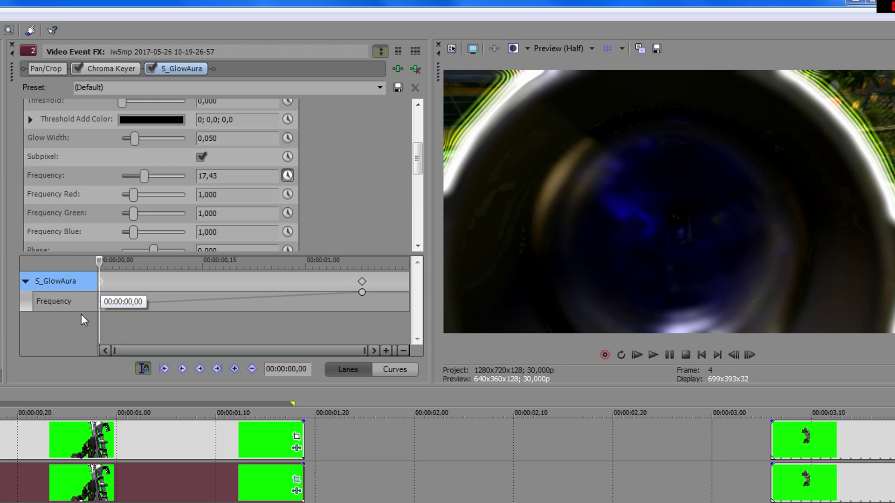
{"action": "left_click_drag", "start_coordinate": [144, 178], "coordinate": [133, 178]}
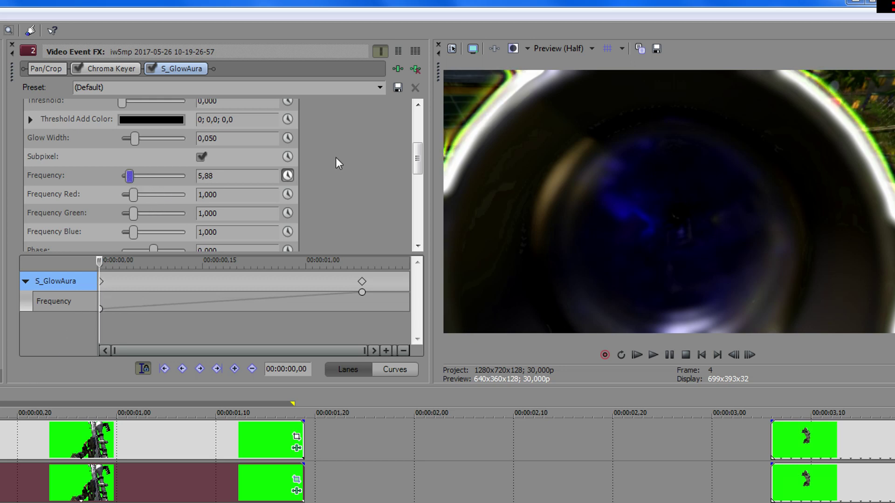
{"action": "double_click", "coordinate": [1, 439]}
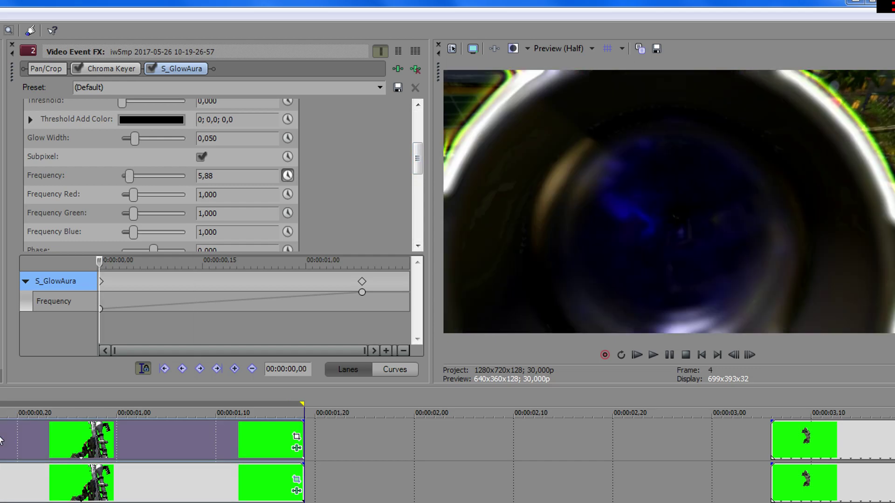
{"action": "key", "text": "space"}
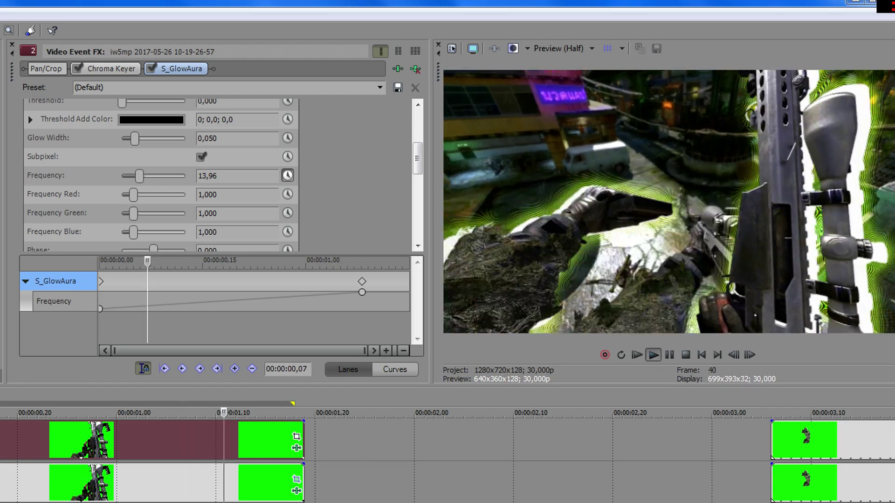
{"action": "key", "text": "space"}
- Lower the S_GlowAura Frequency at the 00:00:01,08 keyframe to roughly mid-range and replay the clip
{"action": "key", "text": "space"}
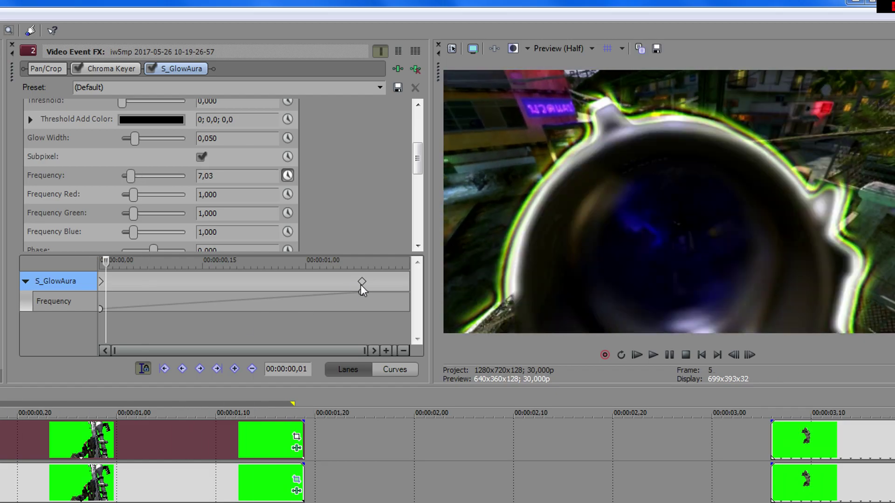
{"action": "left_click", "coordinate": [362, 283]}
{"action": "left_click_drag", "start_coordinate": [186, 176], "coordinate": [153, 178]}
{"action": "left_click", "coordinate": [68, 433]}
{"action": "key", "text": "space"}
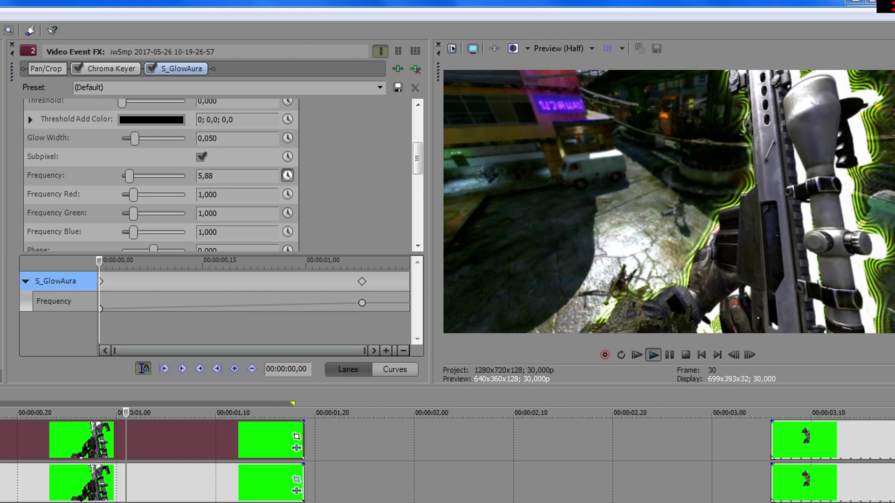
{"action": "key", "text": "space"}
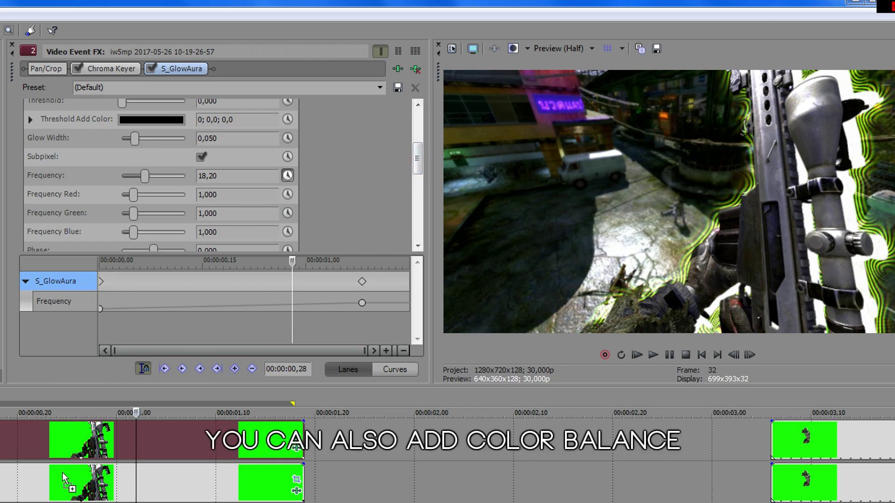
- Add the Red Highlight Color Balance preset to the S_GlowAura clip, set red 0,5000, green -0,5000, blue -0,5000, and check several frames
{"action": "left_click_drag", "start_coordinate": [62, 472], "coordinate": [64, 471]}
{"action": "left_click_drag", "start_coordinate": [5, 205], "coordinate": [20, 205]}
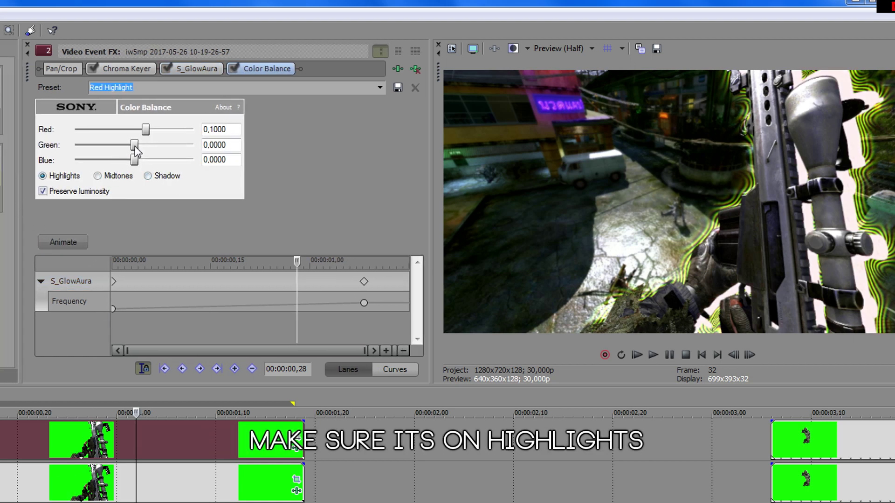
{"action": "left_click_drag", "start_coordinate": [135, 146], "coordinate": [77, 146]}
{"action": "left_click_drag", "start_coordinate": [134, 160], "coordinate": [75, 160]}
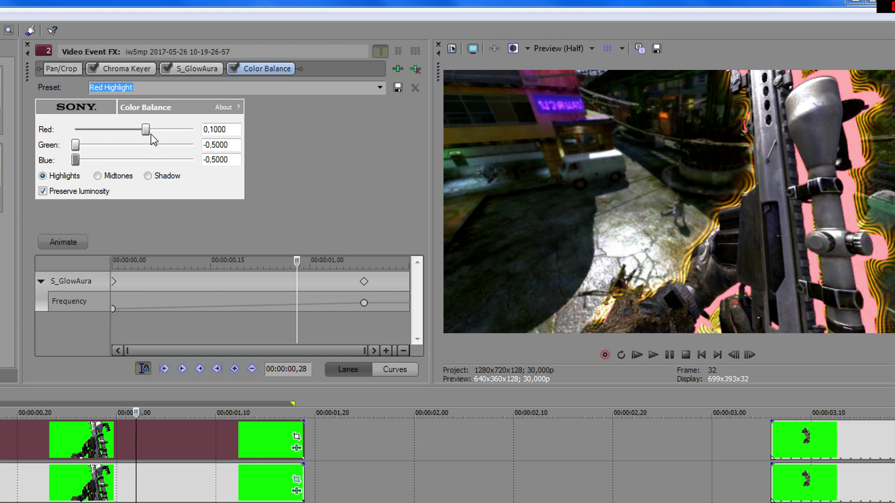
{"action": "left_click_drag", "start_coordinate": [146, 129], "coordinate": [197, 135]}
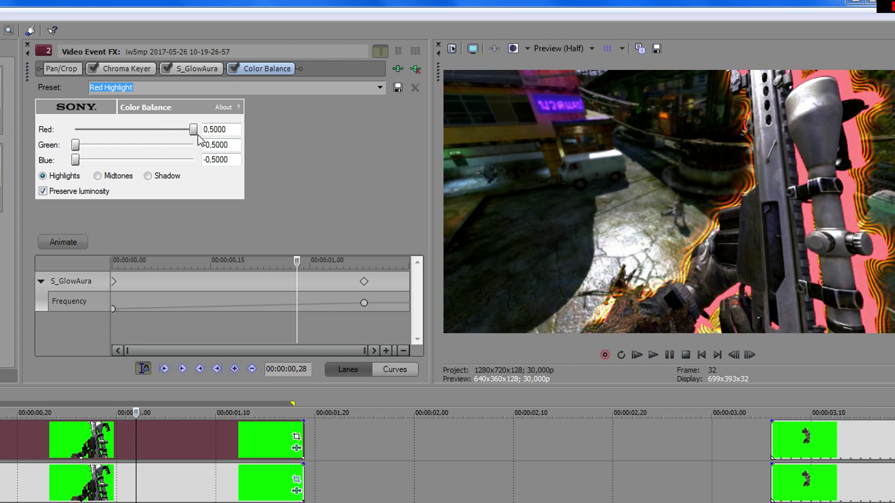
{"action": "left_click", "coordinate": [163, 438]}
{"action": "left_click", "coordinate": [54, 438]}
{"action": "left_click", "coordinate": [15, 438]}
{"action": "left_click", "coordinate": [1, 438]}
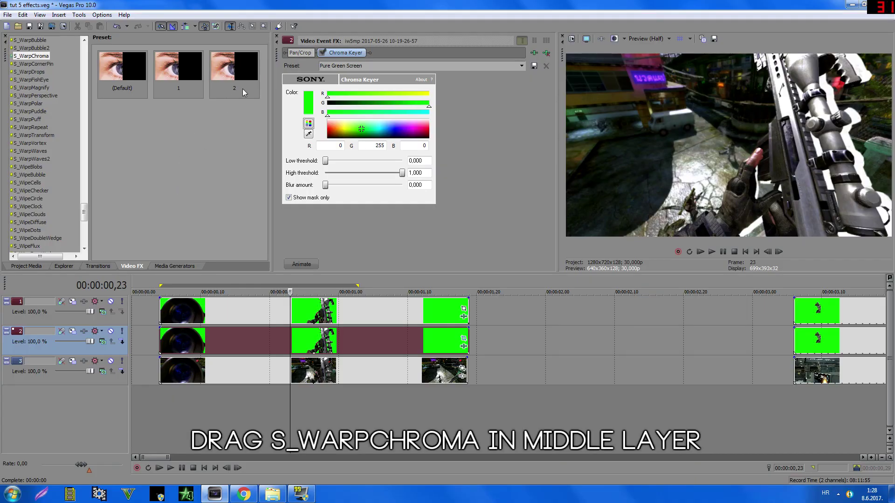
- Apply S_WarpChroma preset 2 to the middle-track clip and set its Steps to 16
{"action": "left_click_drag", "start_coordinate": [243, 89], "coordinate": [262, 337]}
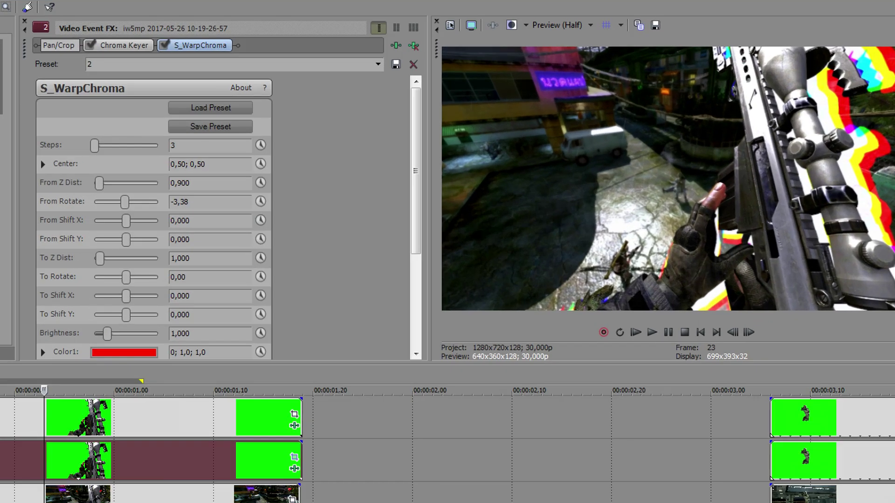
{"action": "left_click", "coordinate": [248, 337]}
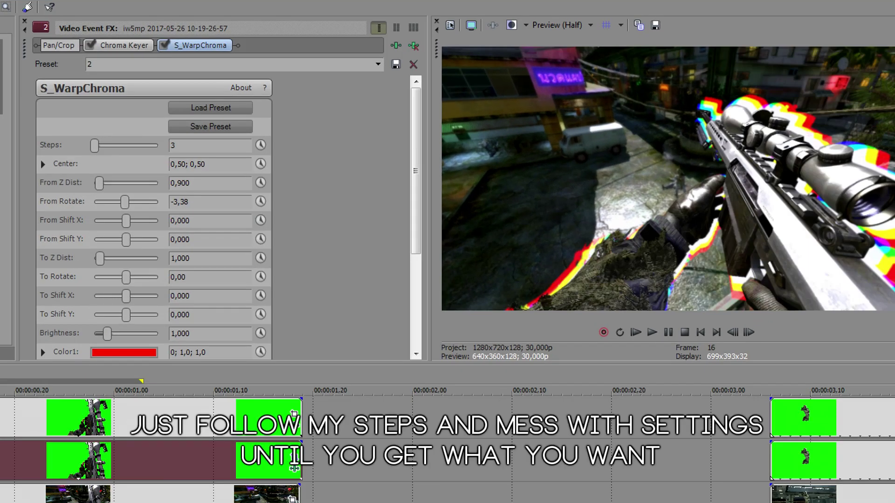
{"action": "left_click", "coordinate": [208, 338]}
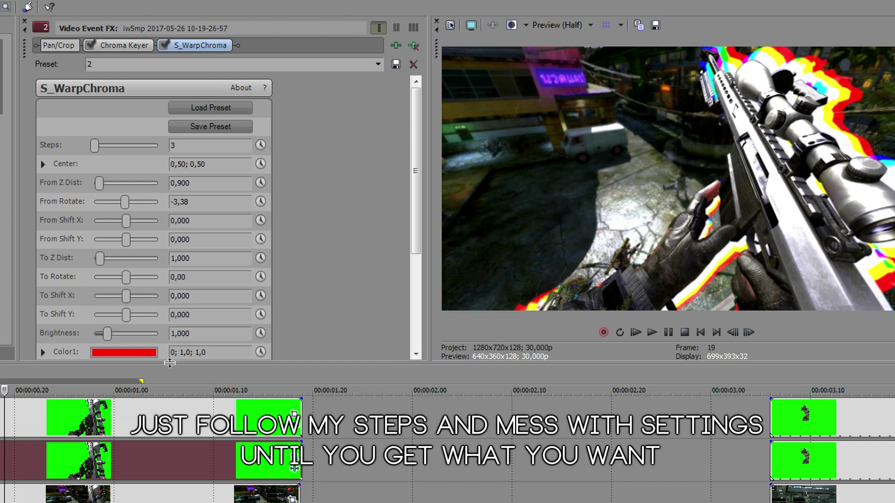
{"action": "left_click_drag", "start_coordinate": [169, 364], "coordinate": [164, 395]}
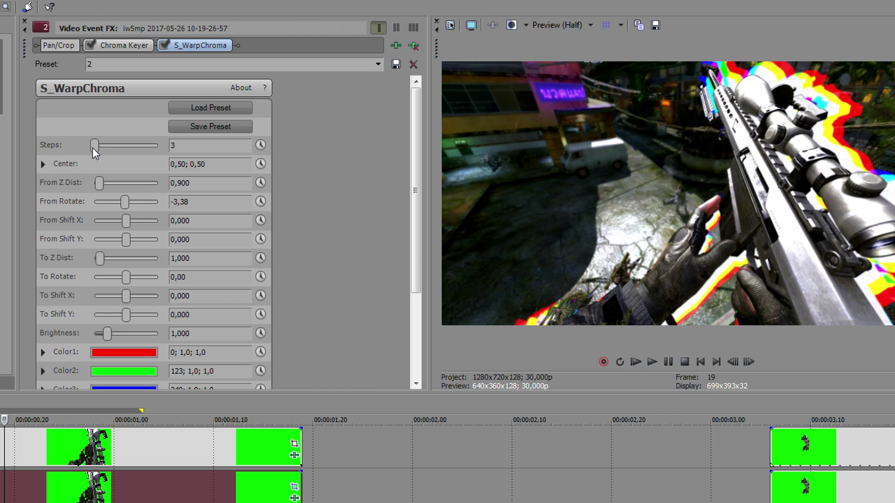
{"action": "left_click_drag", "start_coordinate": [93, 148], "coordinate": [140, 151]}
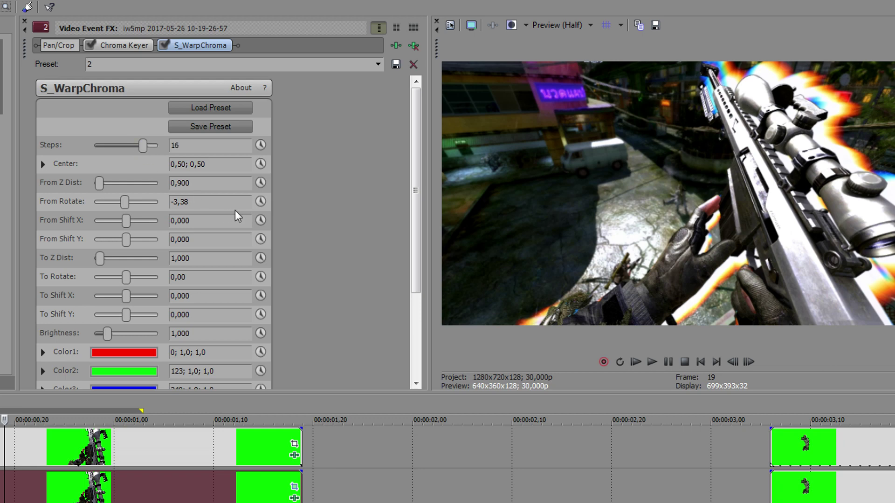
- Animate S_WarpChroma's From Rotate from -74,84 at the clip start to a higher value at 00:00:01,10 and play the clip
{"action": "left_click", "coordinate": [260, 202]}
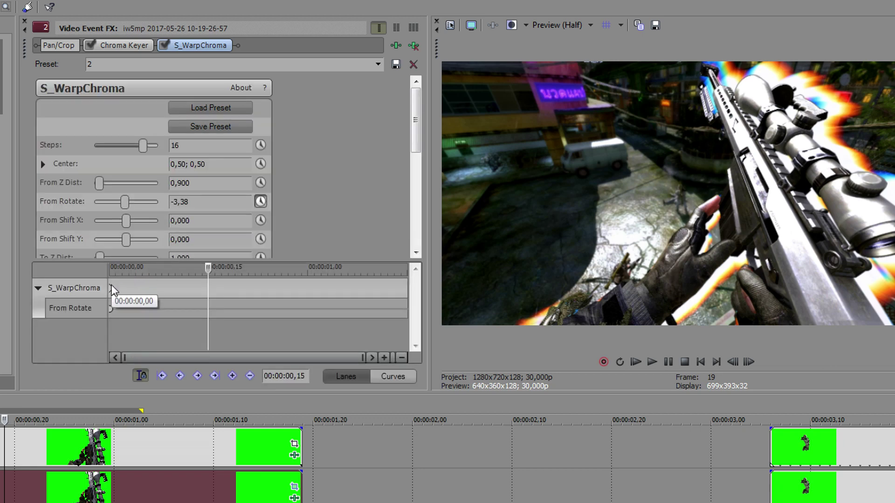
{"action": "left_click", "coordinate": [110, 309]}
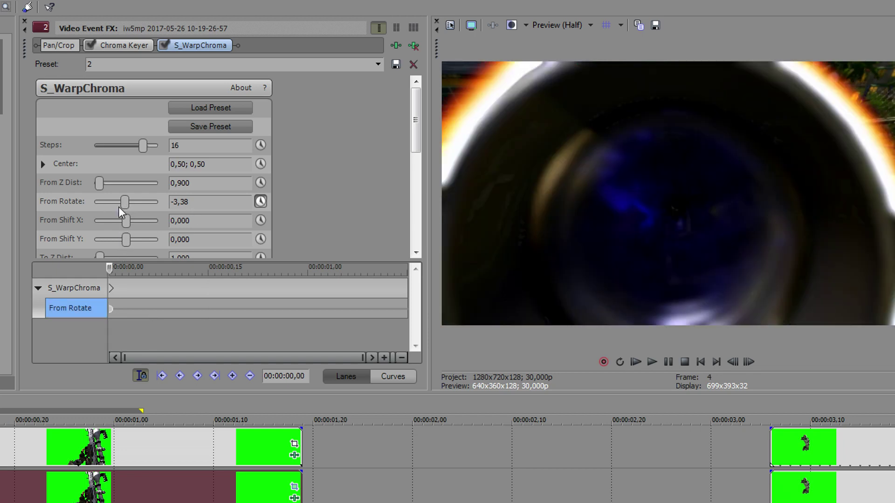
{"action": "left_click_drag", "start_coordinate": [119, 206], "coordinate": [125, 206]}
{"action": "left_click", "coordinate": [76, 438]}
{"action": "left_click", "coordinate": [174, 438]}
{"action": "left_click", "coordinate": [252, 435]}
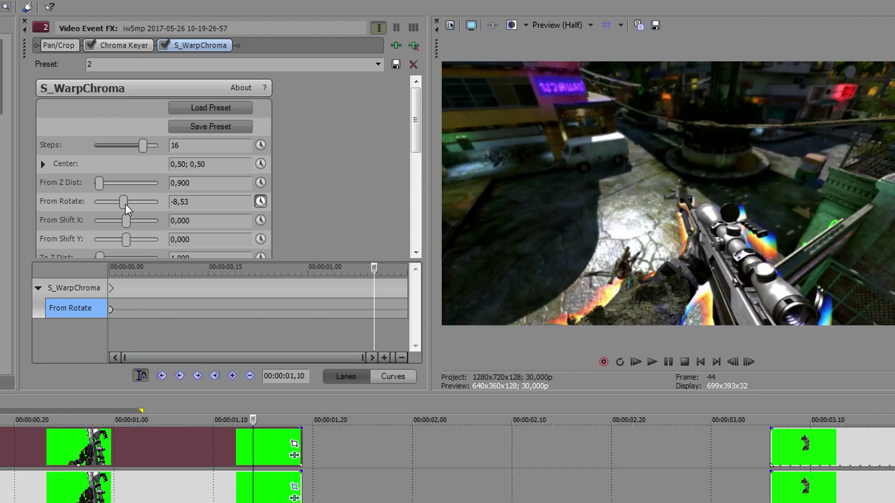
{"action": "left_click_drag", "start_coordinate": [124, 204], "coordinate": [100, 201]}
{"action": "left_click", "coordinate": [110, 288]}
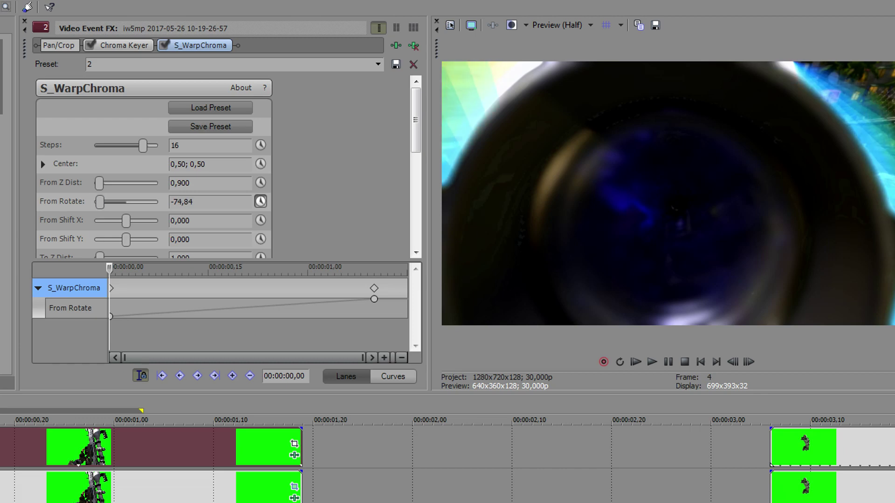
{"action": "double_click", "coordinate": [2, 448]}
{"action": "key", "text": "space"}
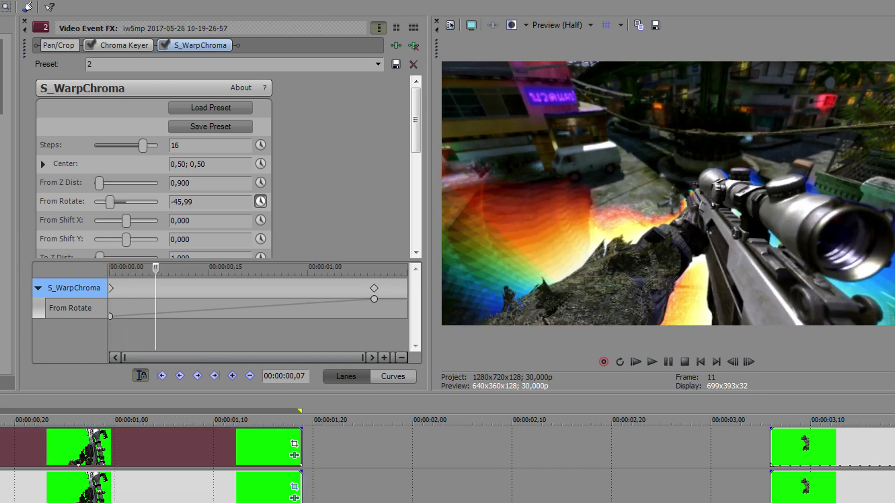